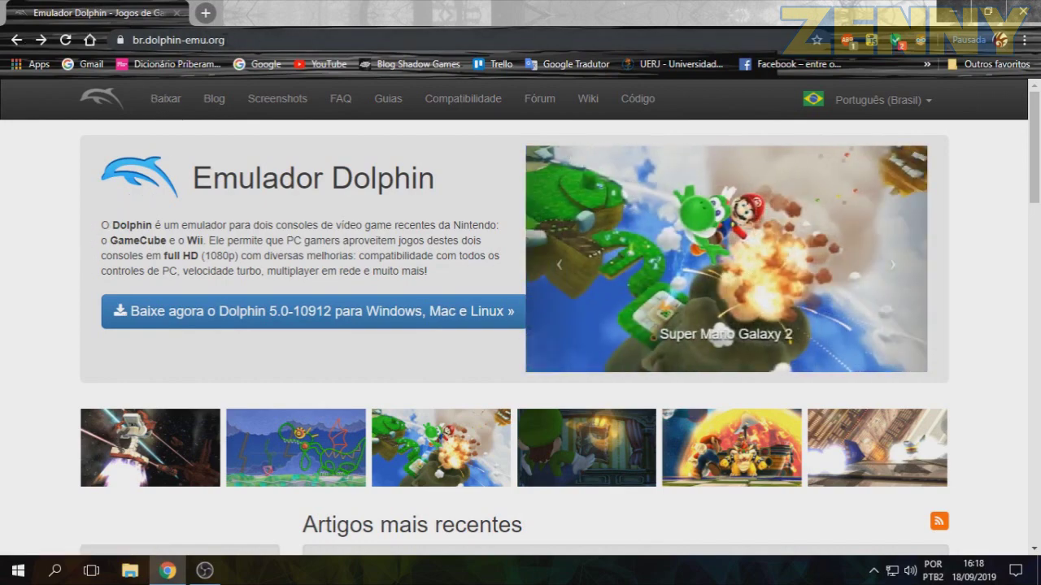
Open the Dolphin download page and examine the development and stable versions, including the release age of Dolphin 5.0
click(165, 100)
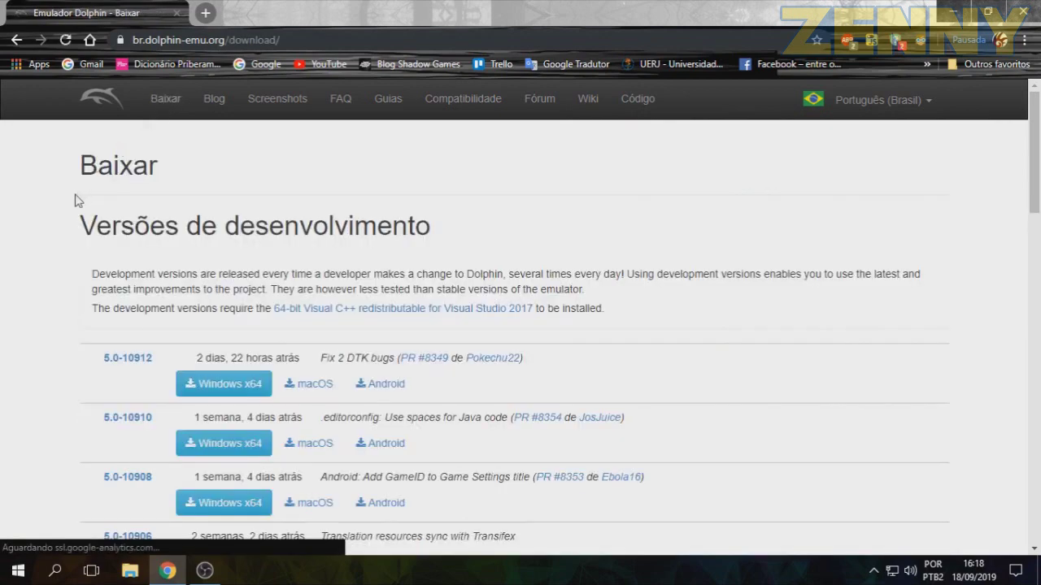
scroll(34, 221, down, 4)
scroll(34, 220, down, 10)
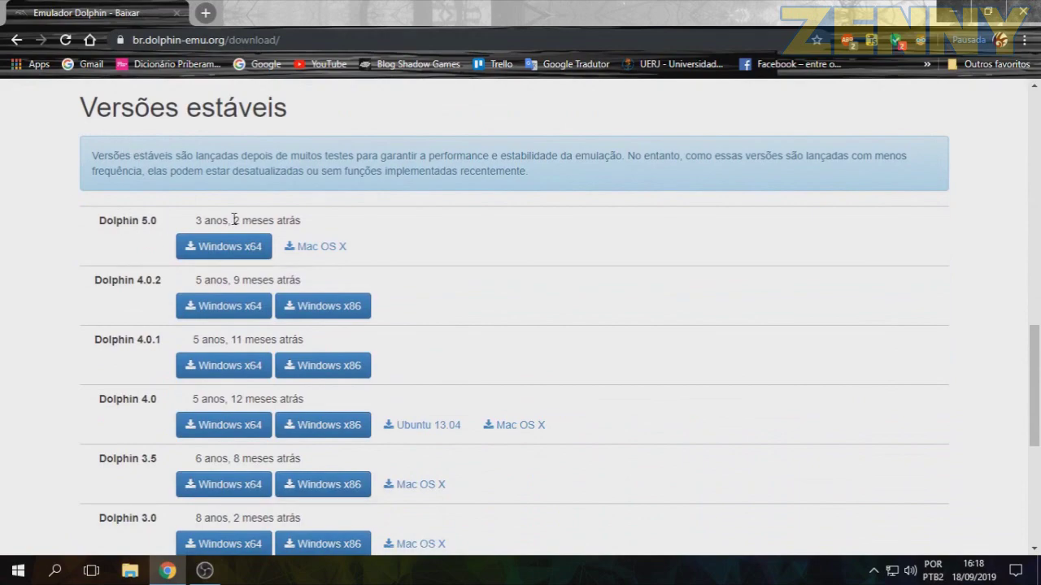
drag(195, 221, 297, 220)
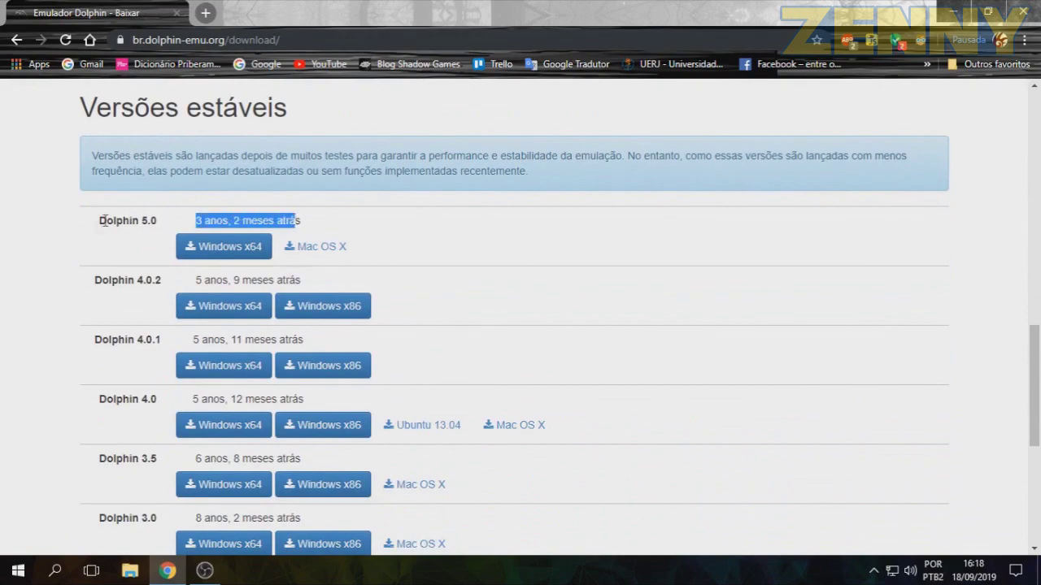
scroll(60, 236, up, 10)
scroll(58, 239, up, 2)
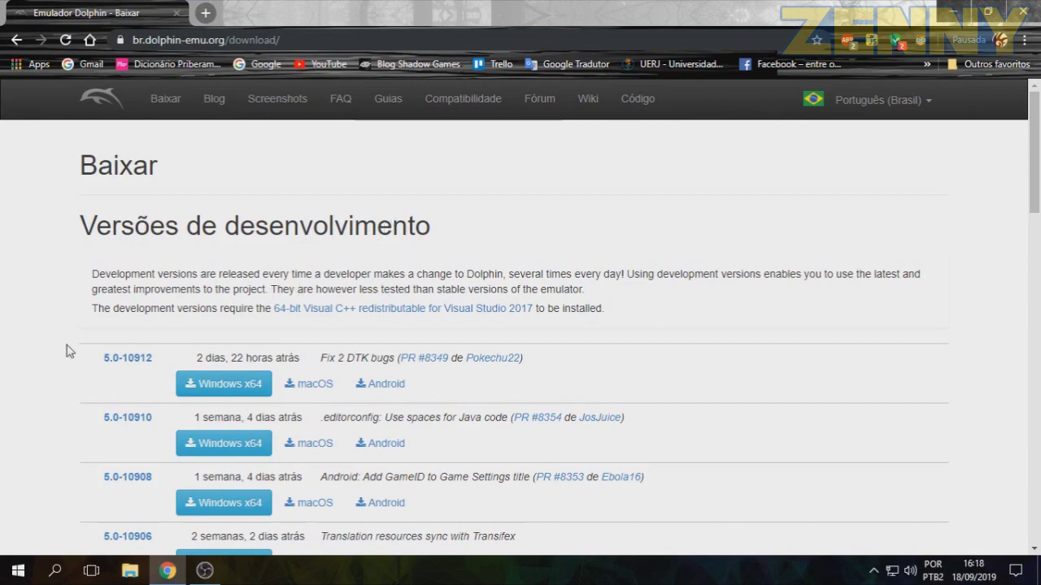
scroll(88, 371, down, 1)
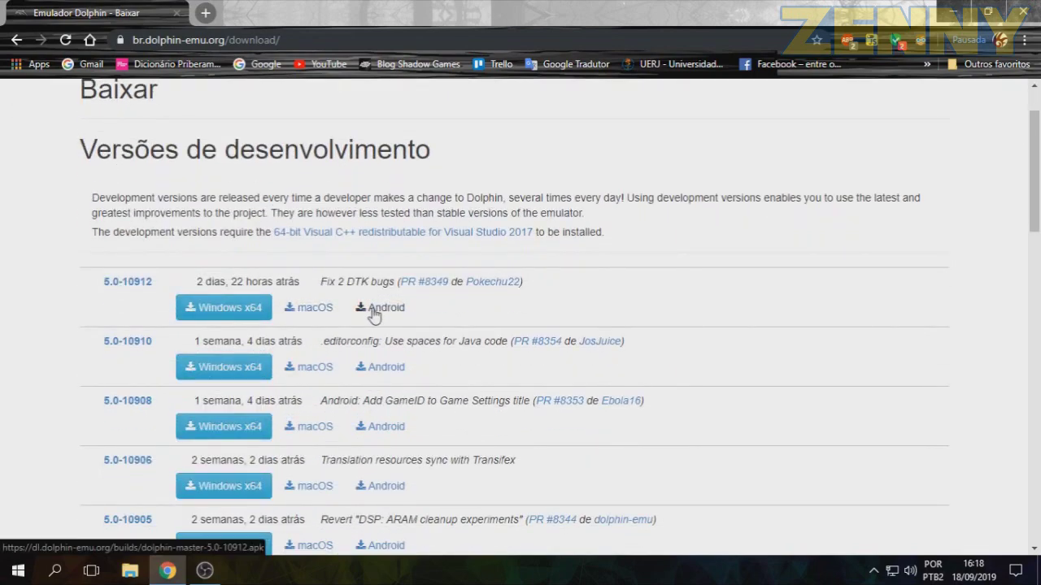
scroll(32, 308, up, 1)
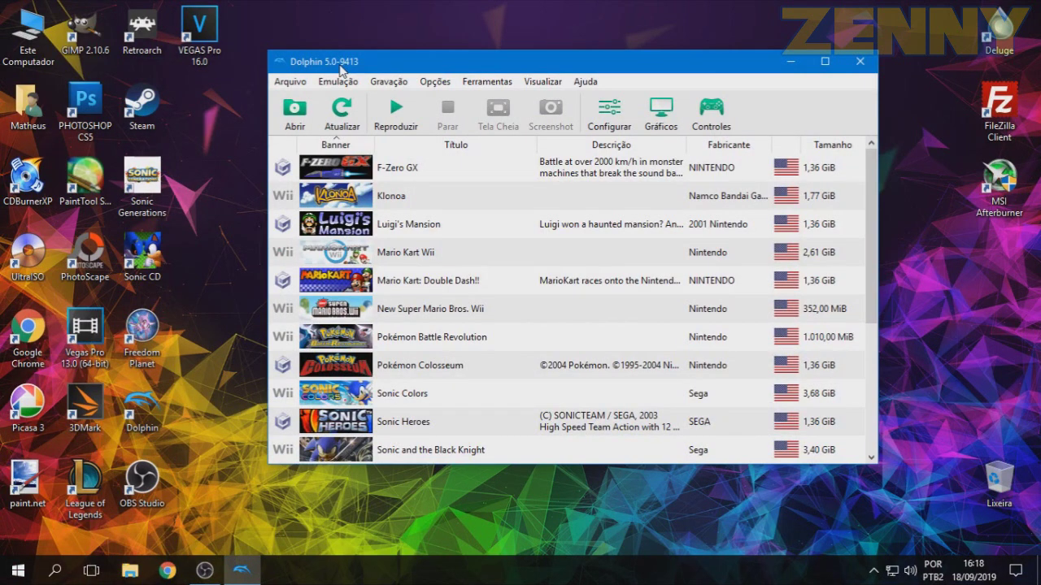
Switch to the Dolphin emulator and look through the whole game list
scroll(423, 200, down, 3)
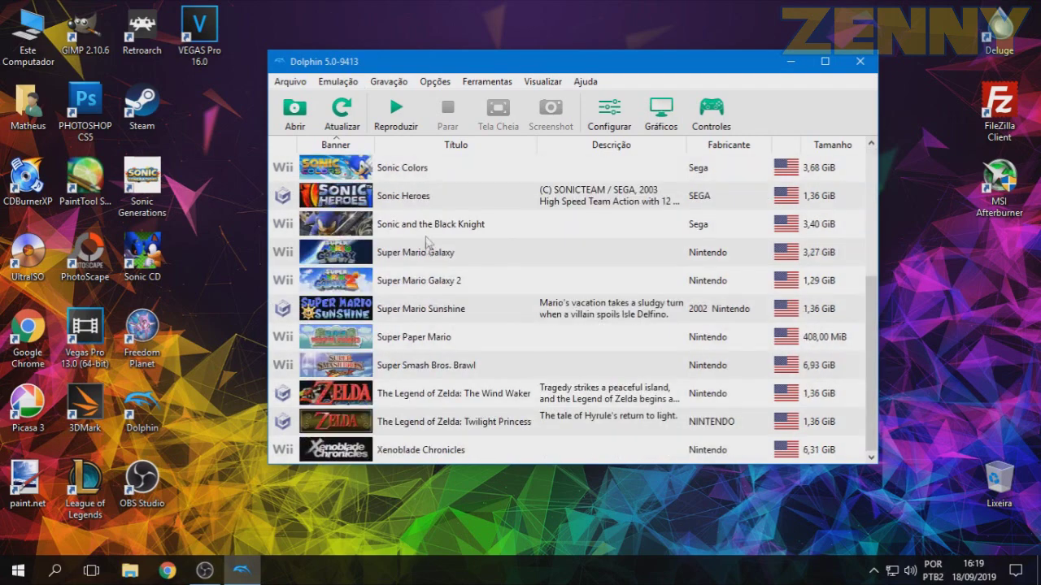
scroll(431, 325, up, 3)
scroll(441, 221, down, 3)
scroll(442, 224, up, 3)
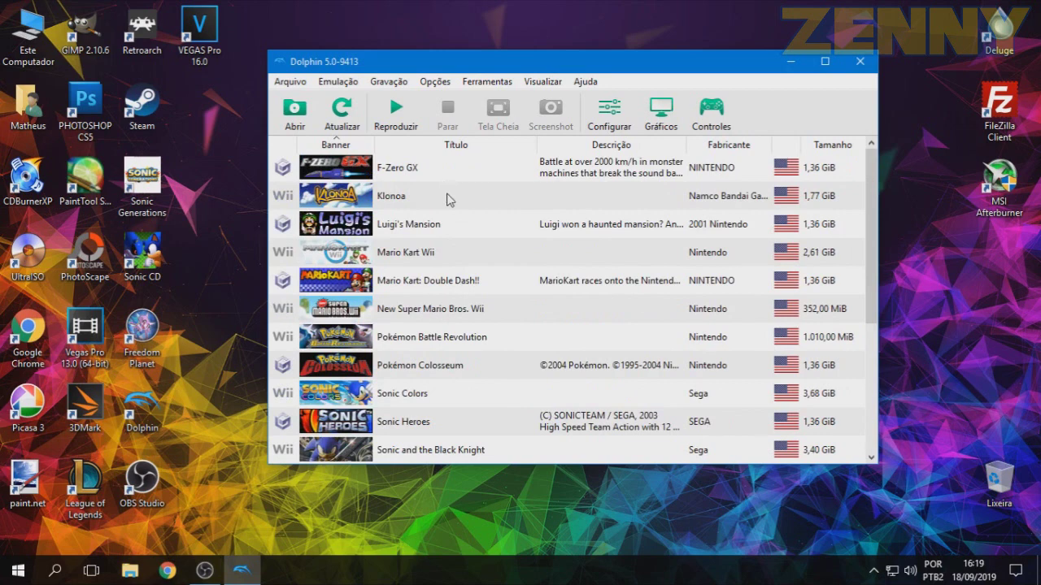
Open the general configuration and review its basic options, toggling the usage statistics reporting option on and back off
click(435, 84)
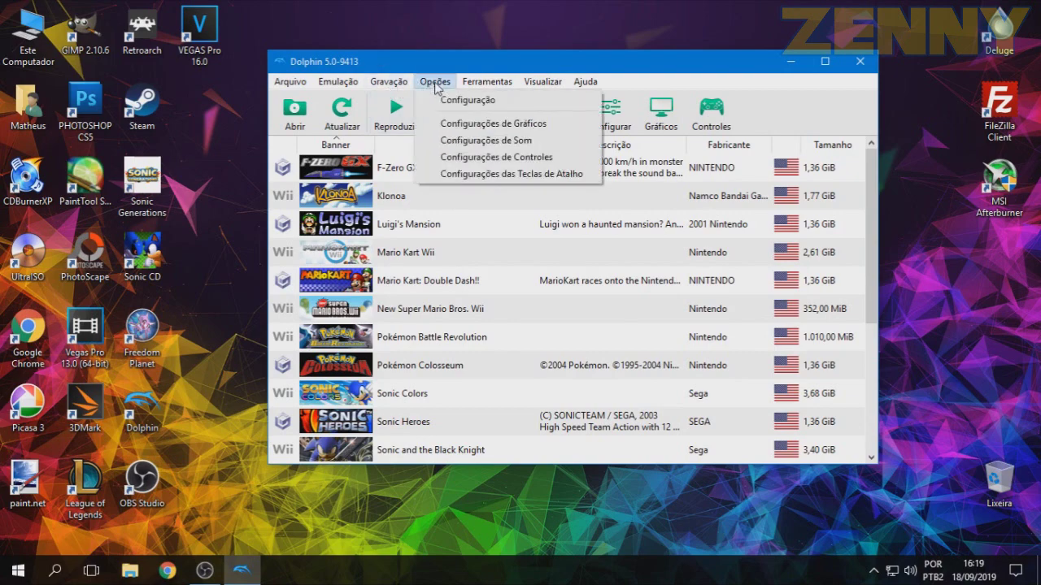
click(438, 101)
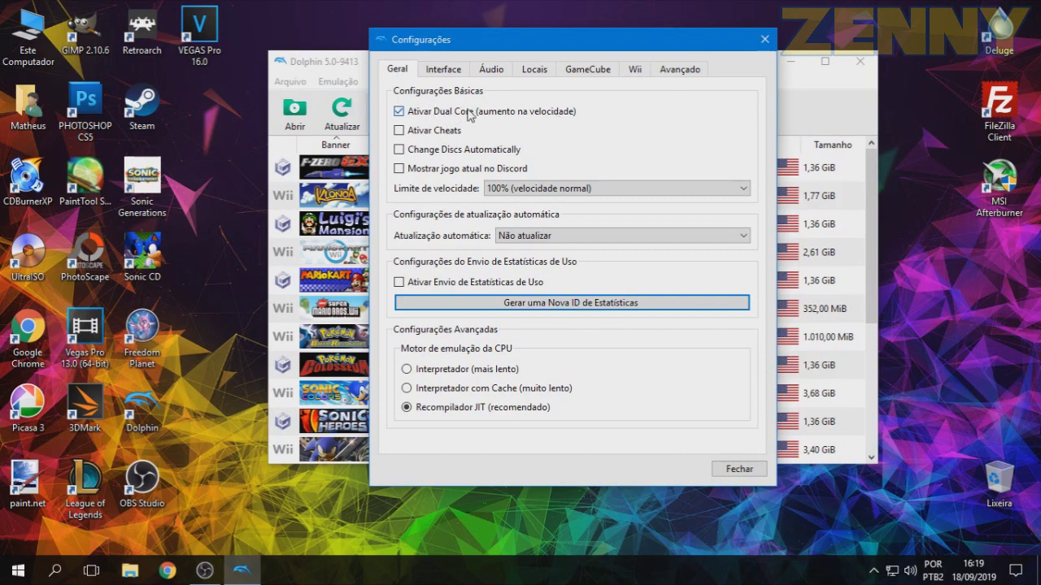
click(402, 287)
click(400, 282)
Review the interface settings and check the language choices, keeping Português (Brasil)
click(454, 72)
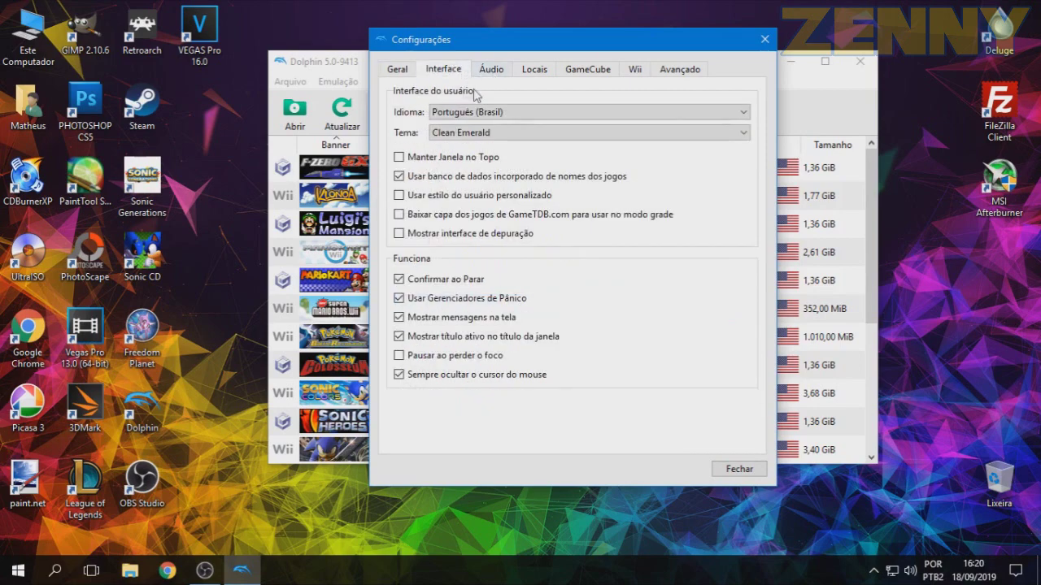
click(488, 111)
click(699, 114)
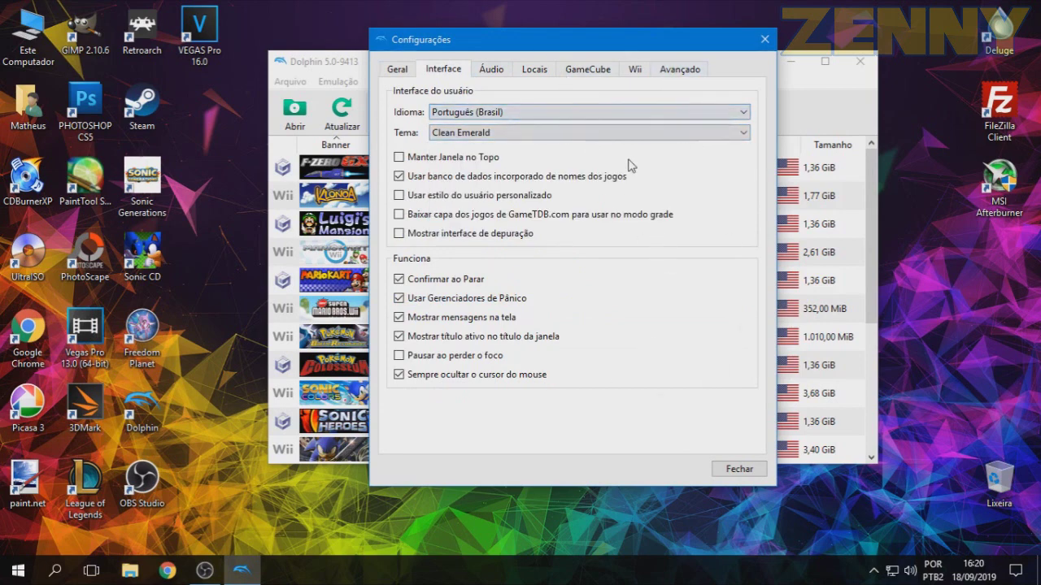
Review the audio settings and check the available audio backends, keeping XAudio2
click(493, 69)
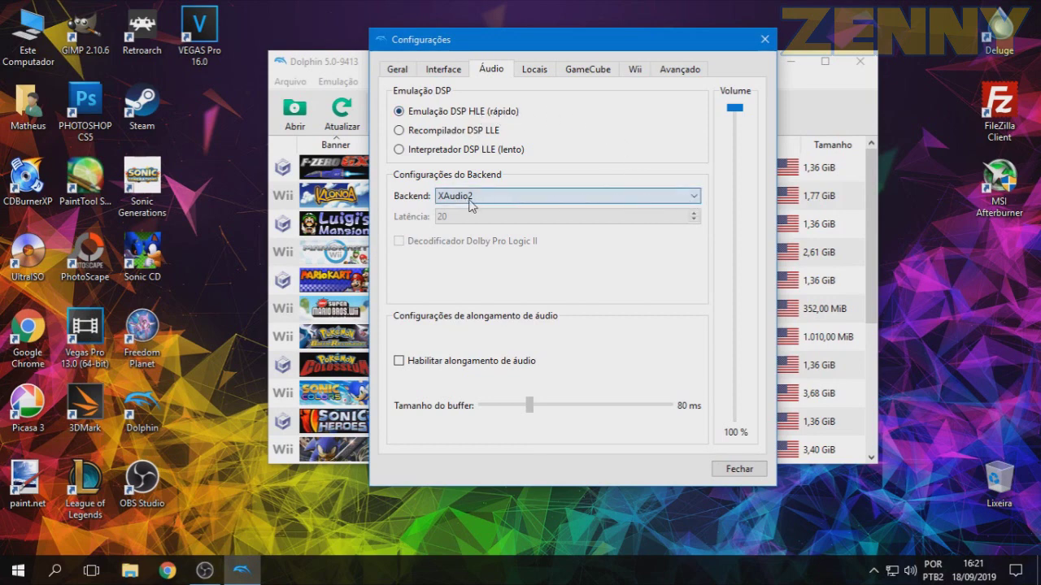
click(565, 203)
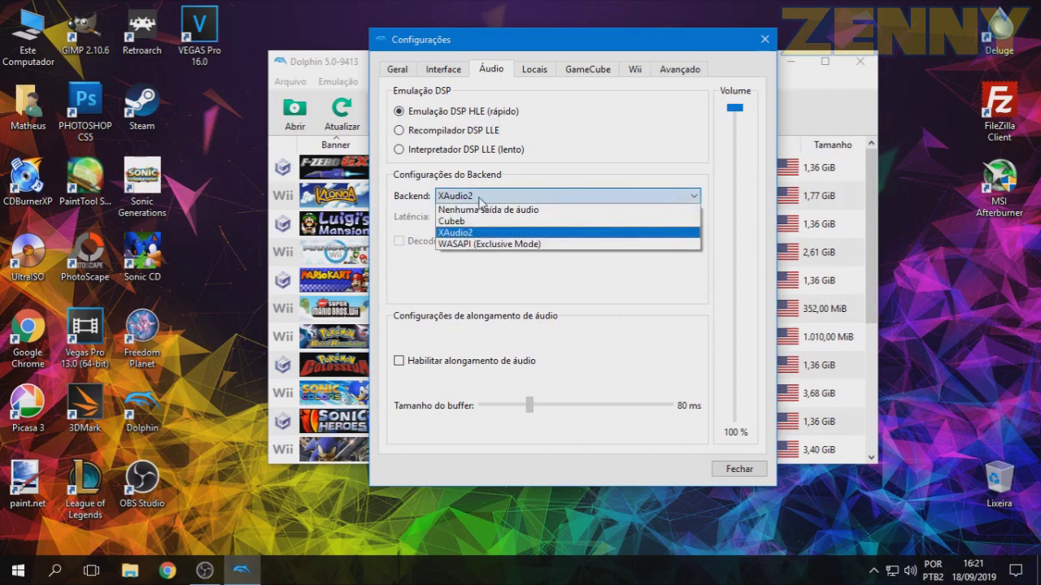
click(692, 202)
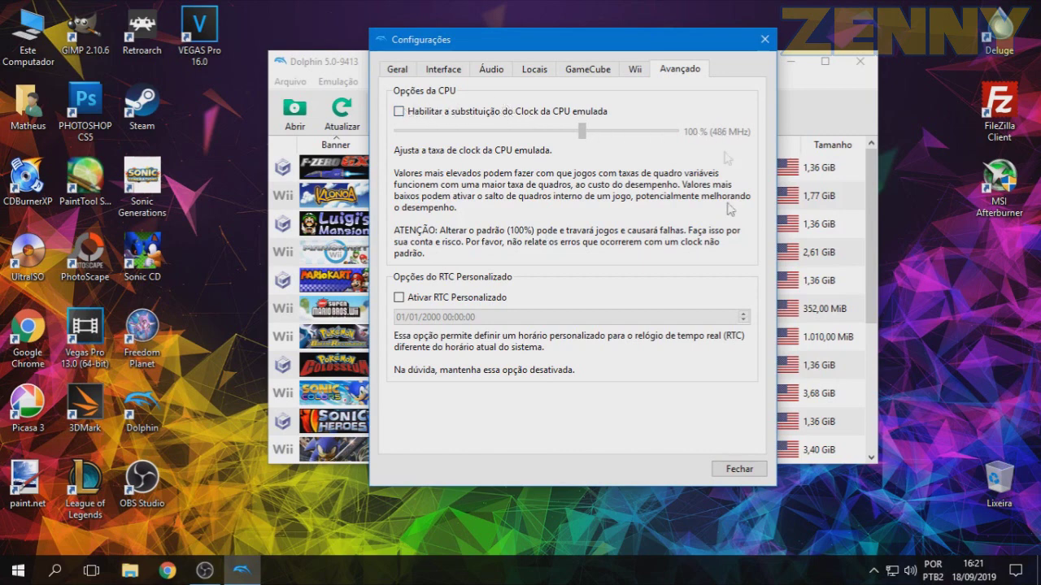
Close the general configuration and open the graphics configuration
click(737, 469)
click(433, 81)
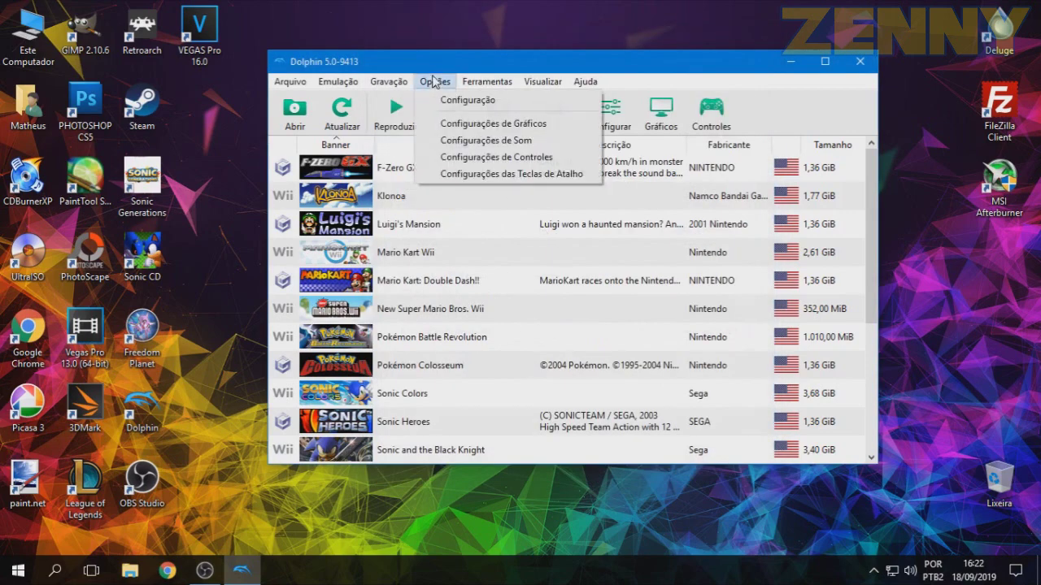
click(456, 124)
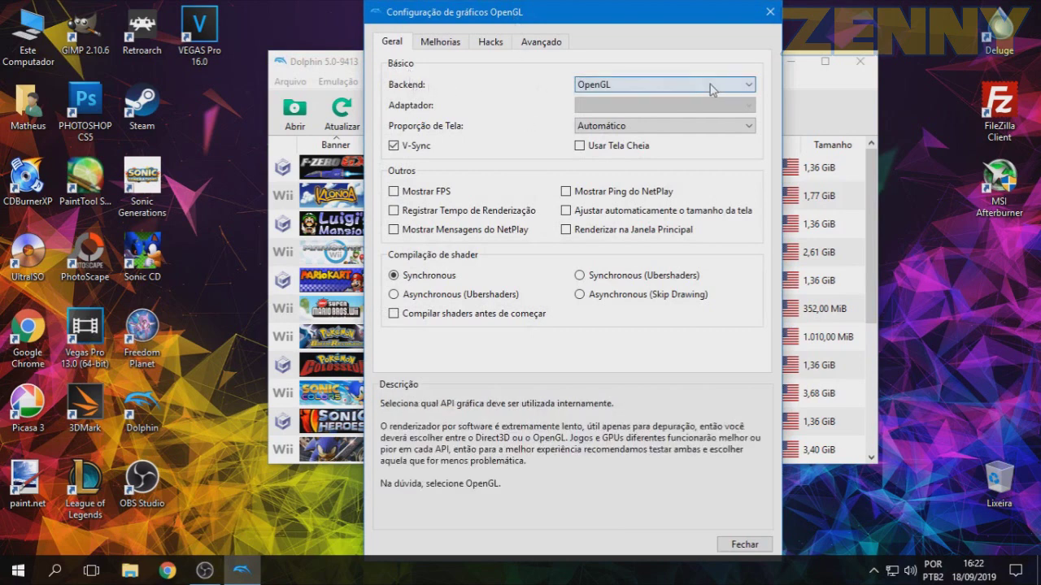
Try the Direct3D 11 backend and check its adapter choices, returning the backend to OpenGL
click(748, 86)
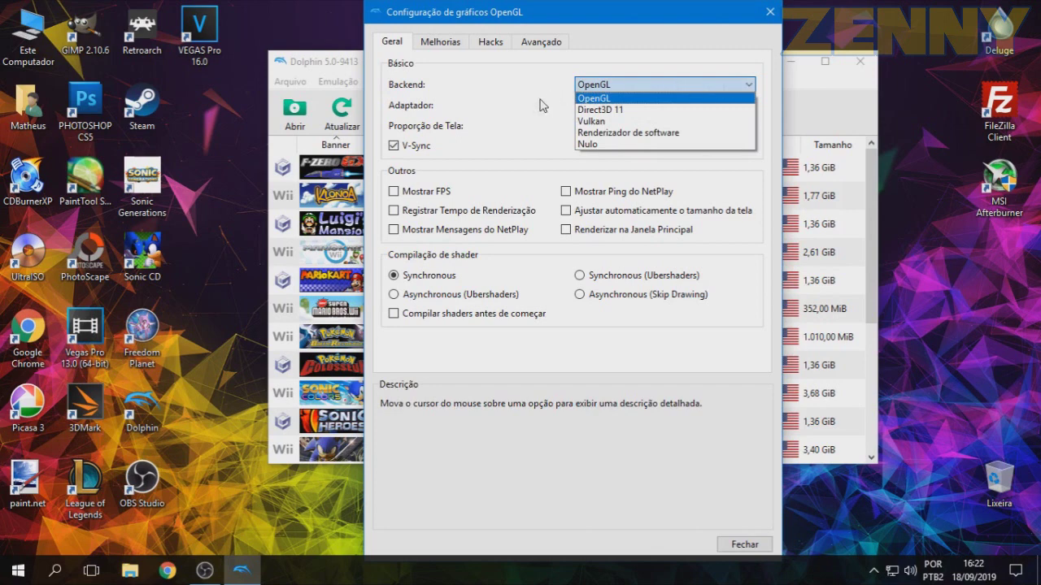
click(584, 110)
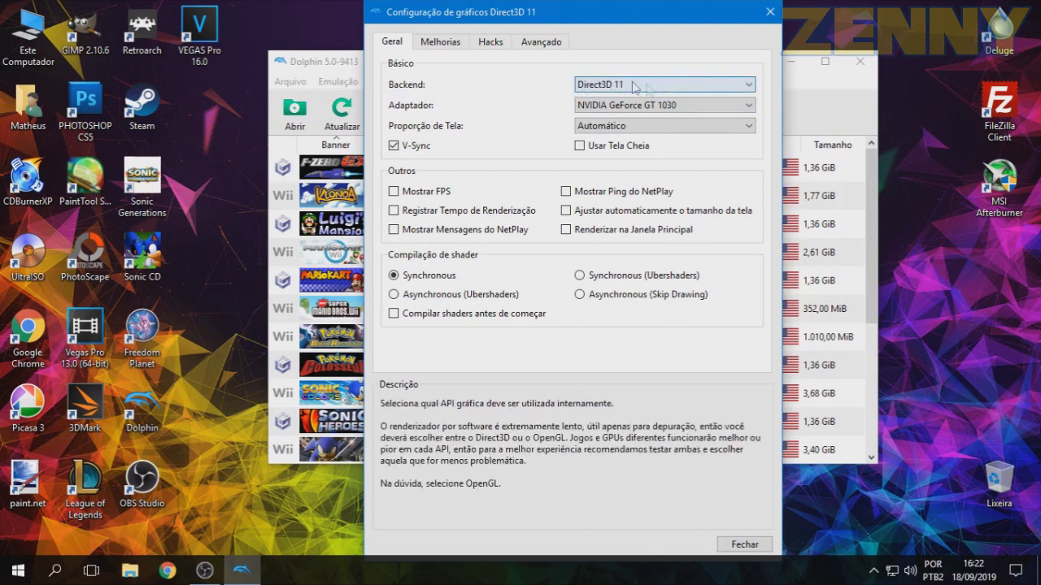
click(746, 107)
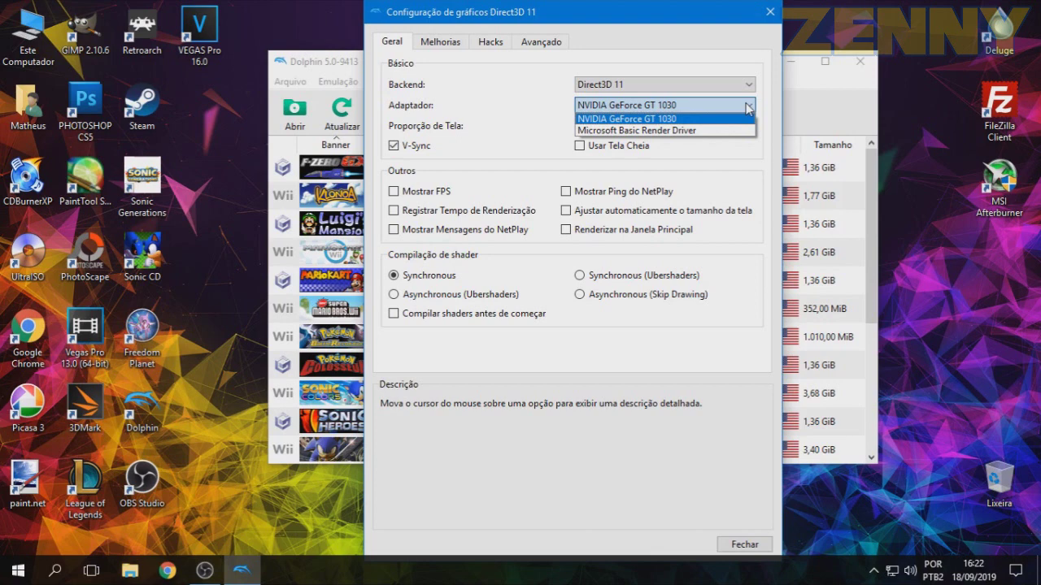
click(535, 114)
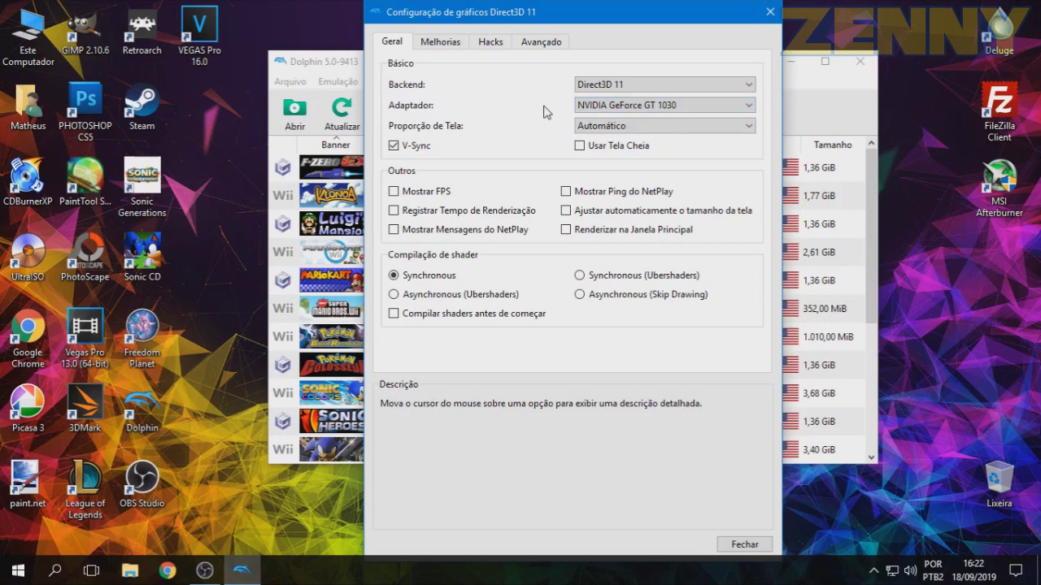
click(681, 105)
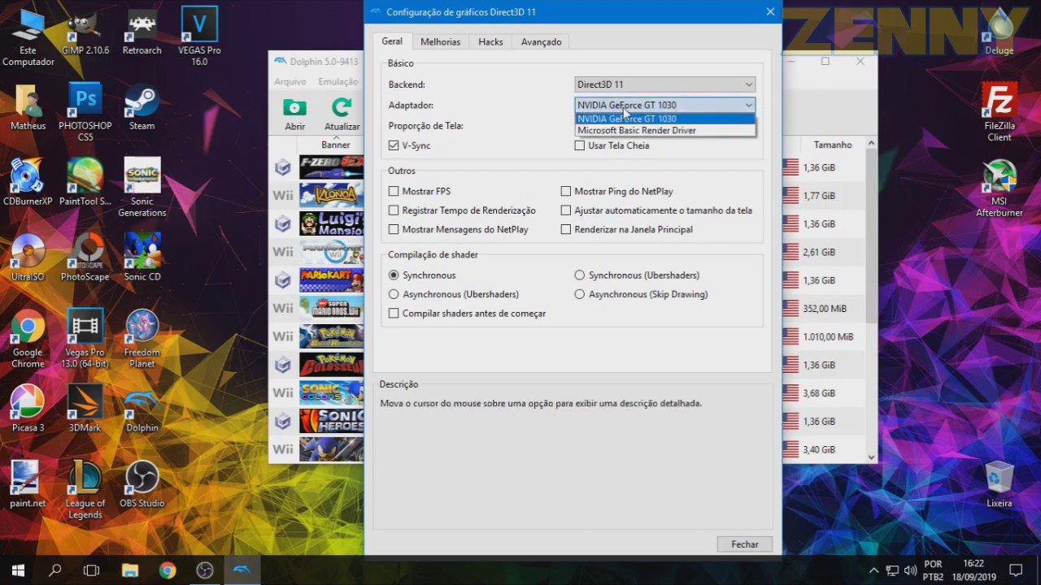
click(728, 87)
click(602, 98)
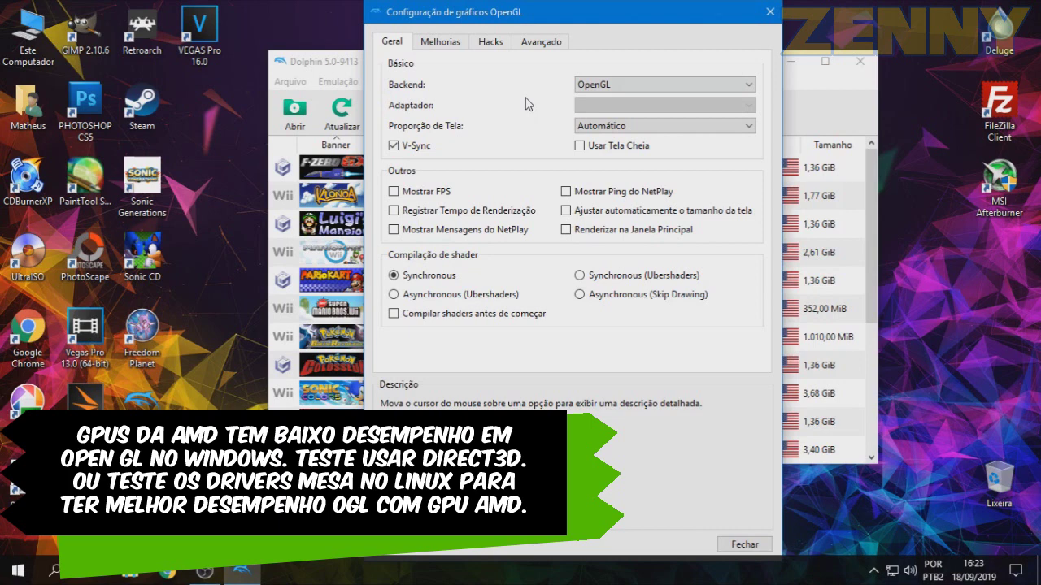
Try the Vulkan and Direct3D 11 graphics backends one after the other, ending back on OpenGL
click(642, 85)
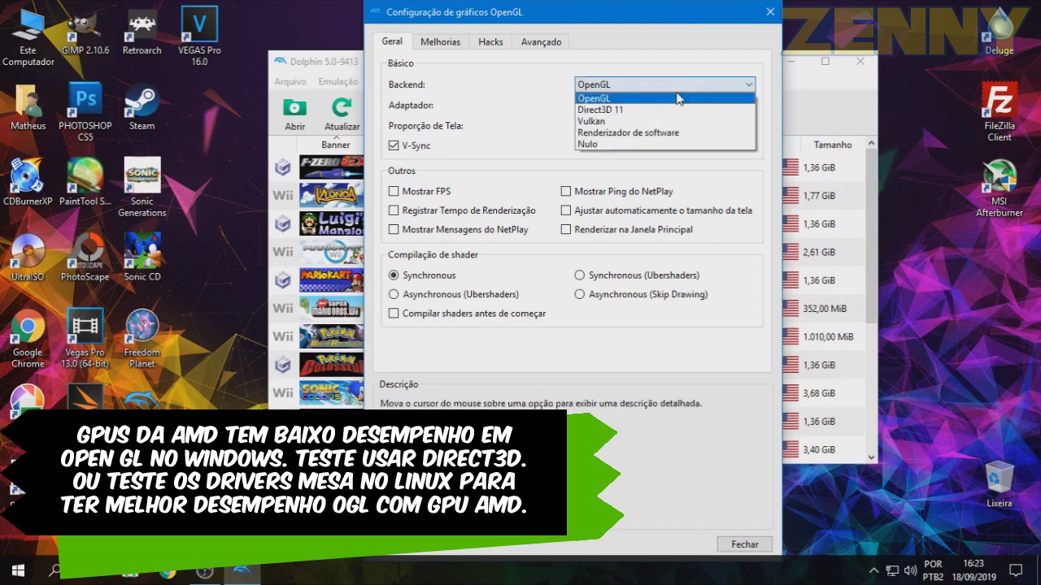
click(612, 122)
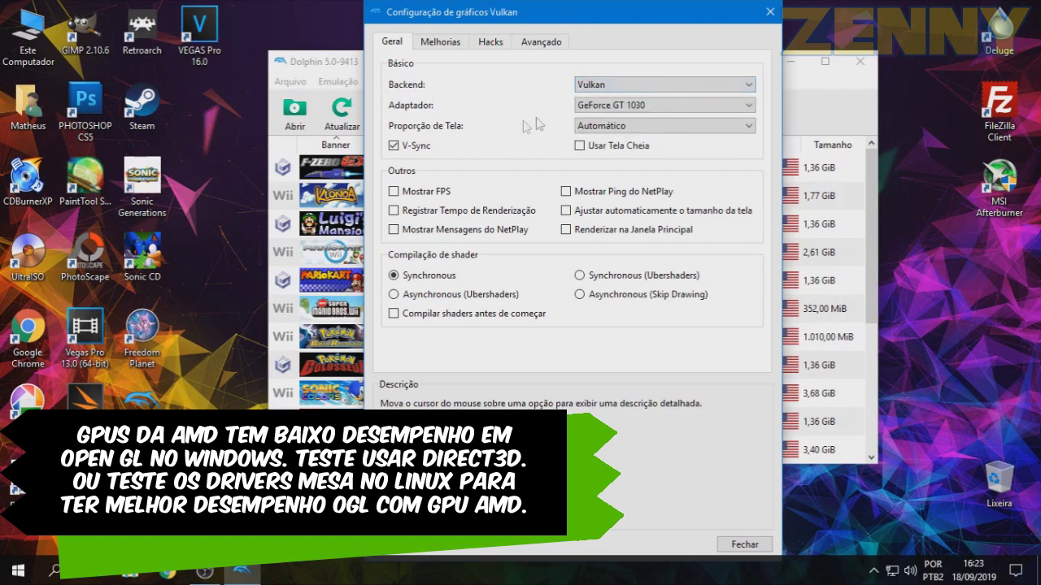
click(642, 86)
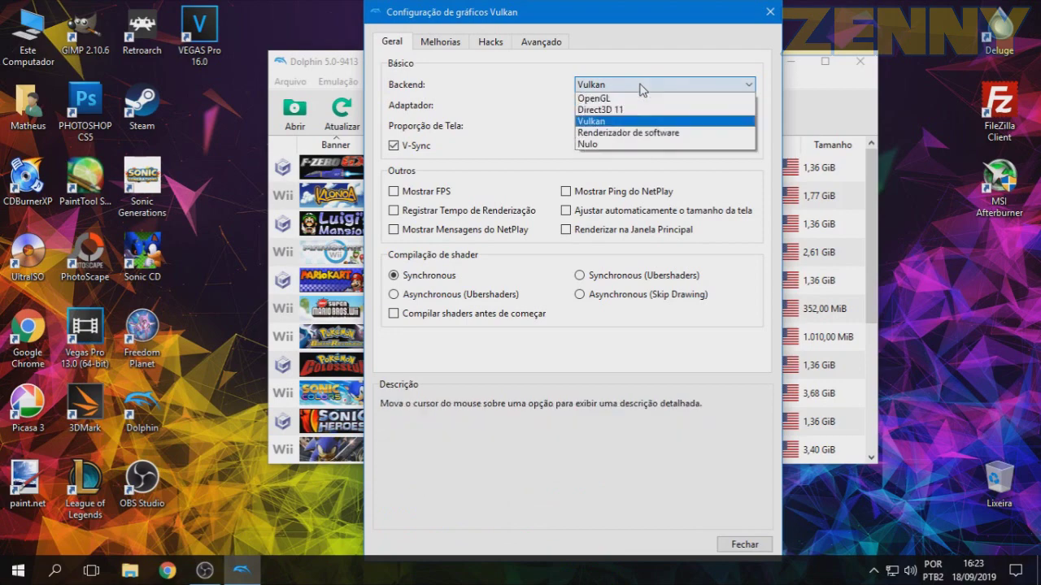
click(608, 112)
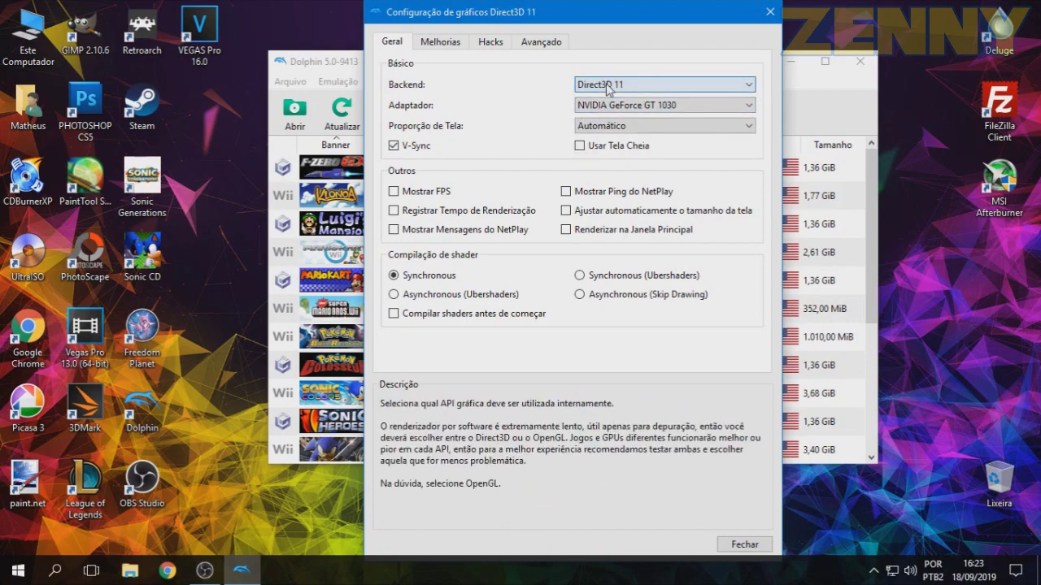
click(643, 86)
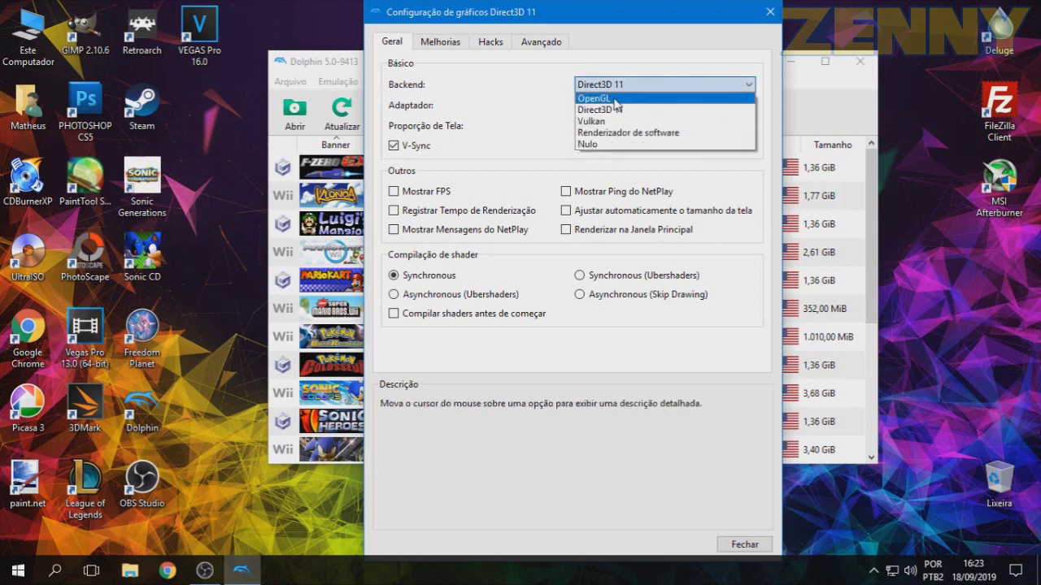
click(615, 99)
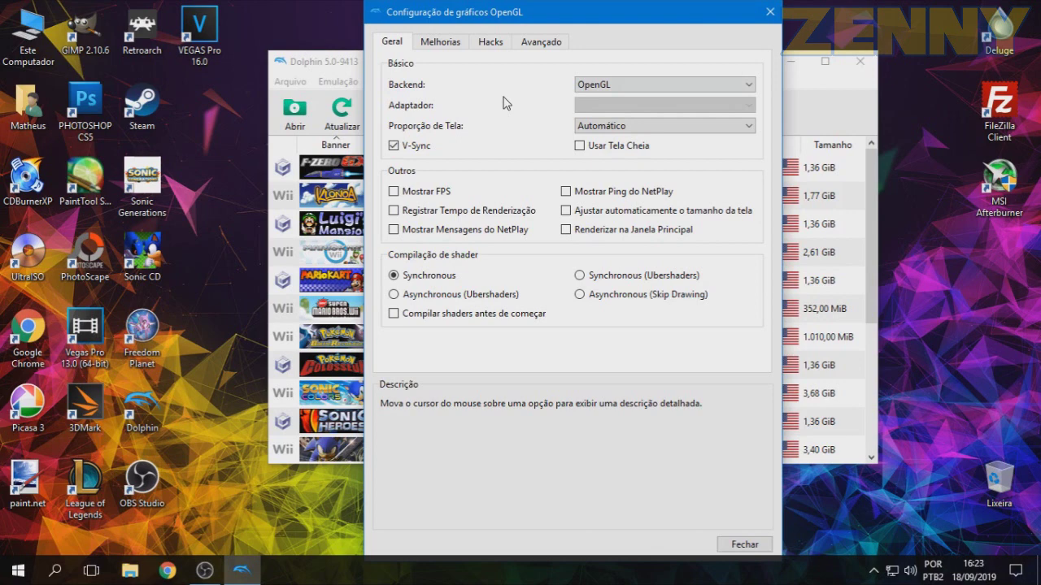
Examine the backend, V-Sync and aspect ratio options, toggling V-Sync off and back on
mouse_move(602, 86)
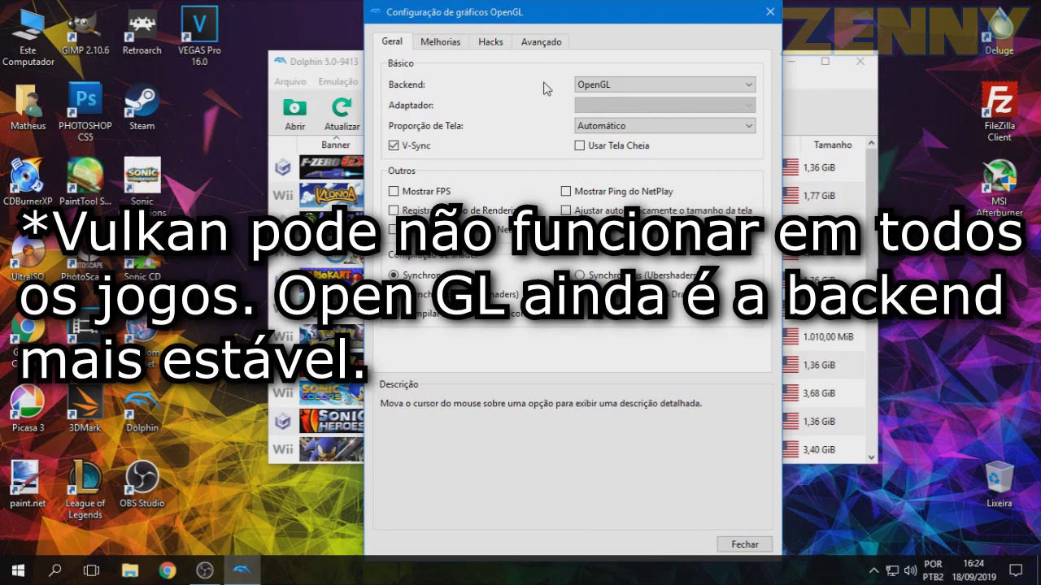
mouse_move(411, 150)
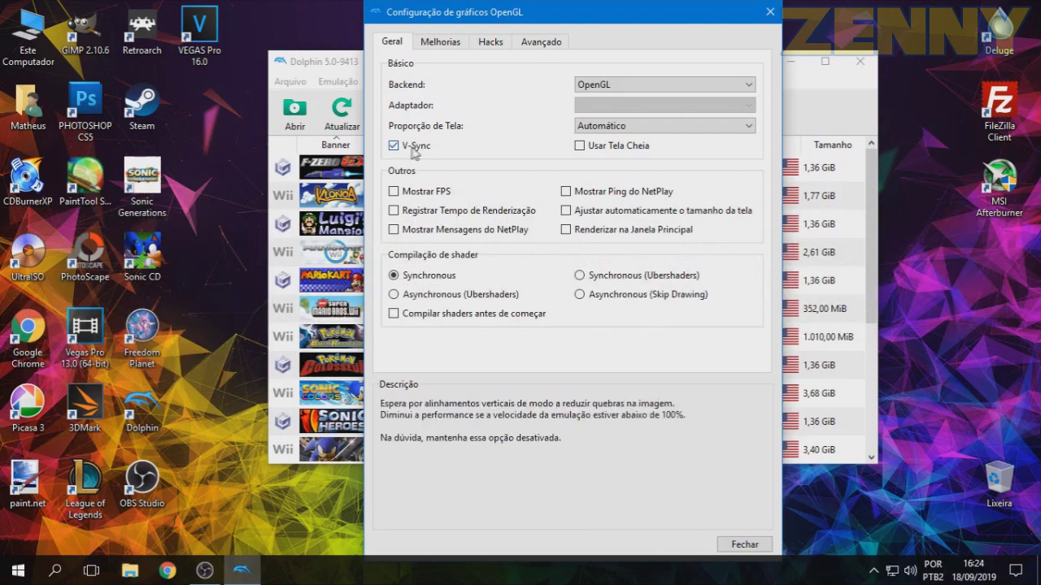
mouse_move(708, 133)
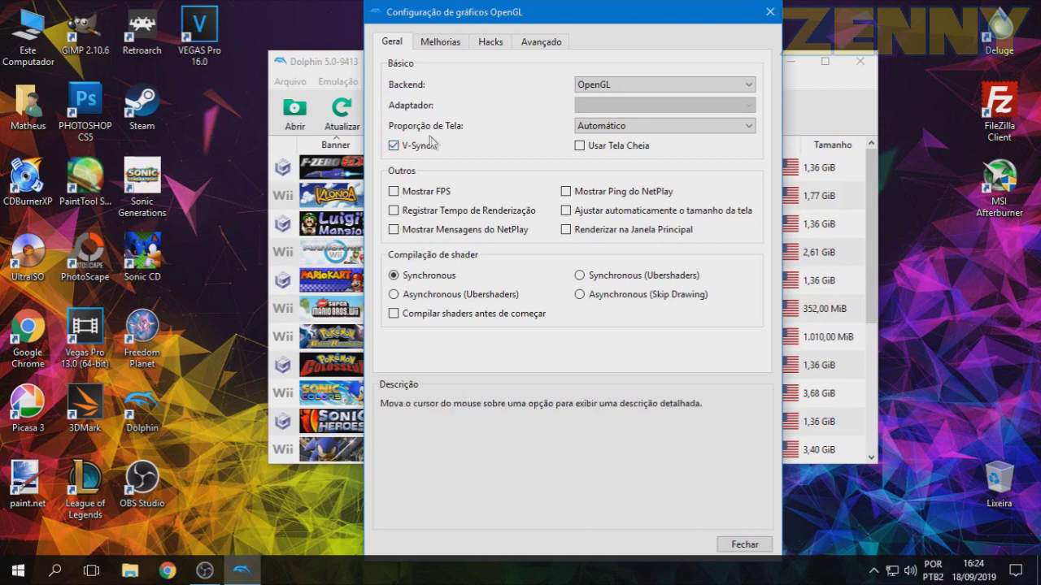
click(409, 151)
click(411, 152)
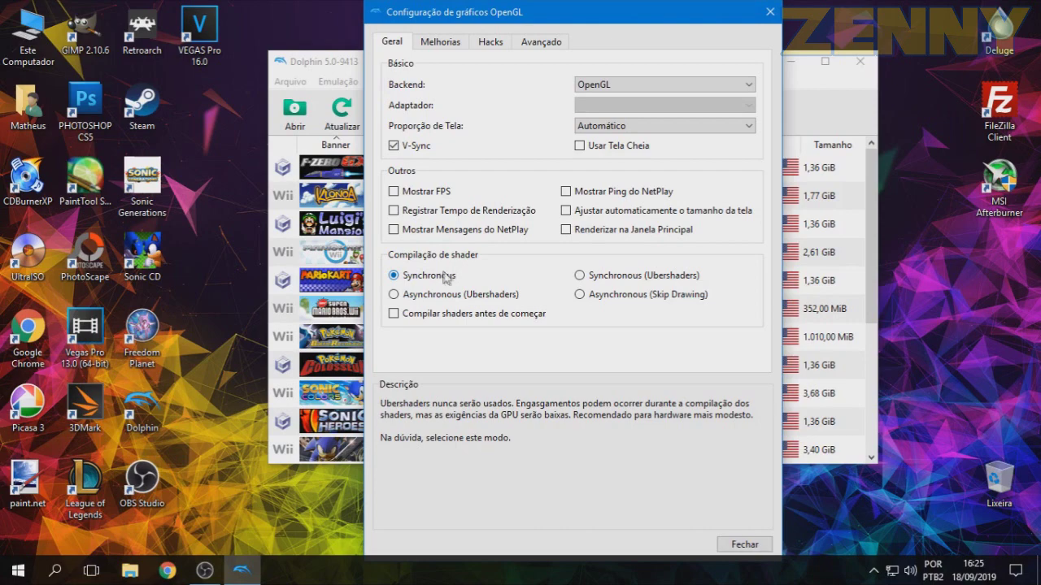
Review the graphics enhancement settings and the performance hacks, including the bounding box option
click(440, 44)
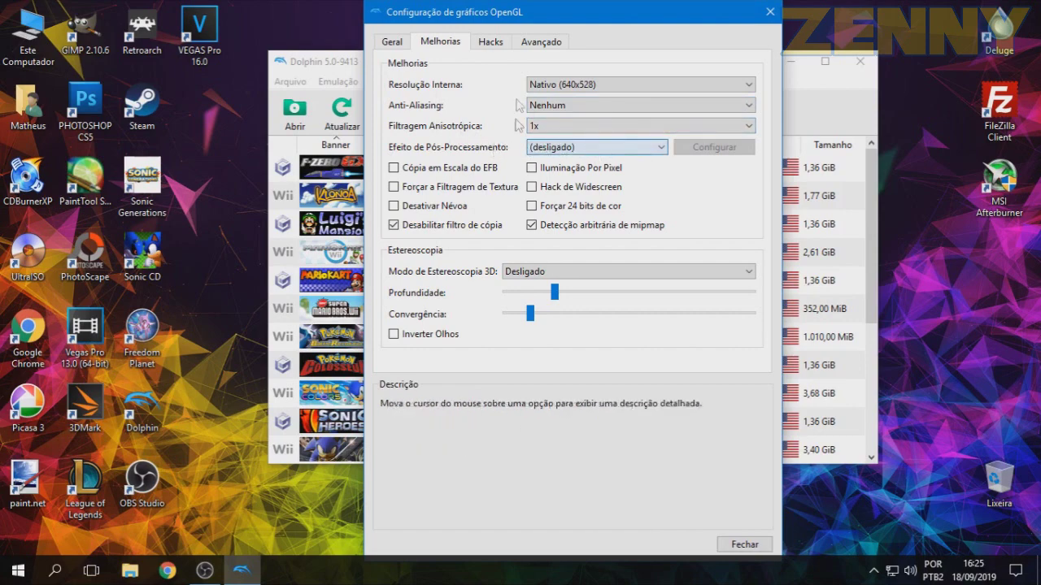
click(492, 50)
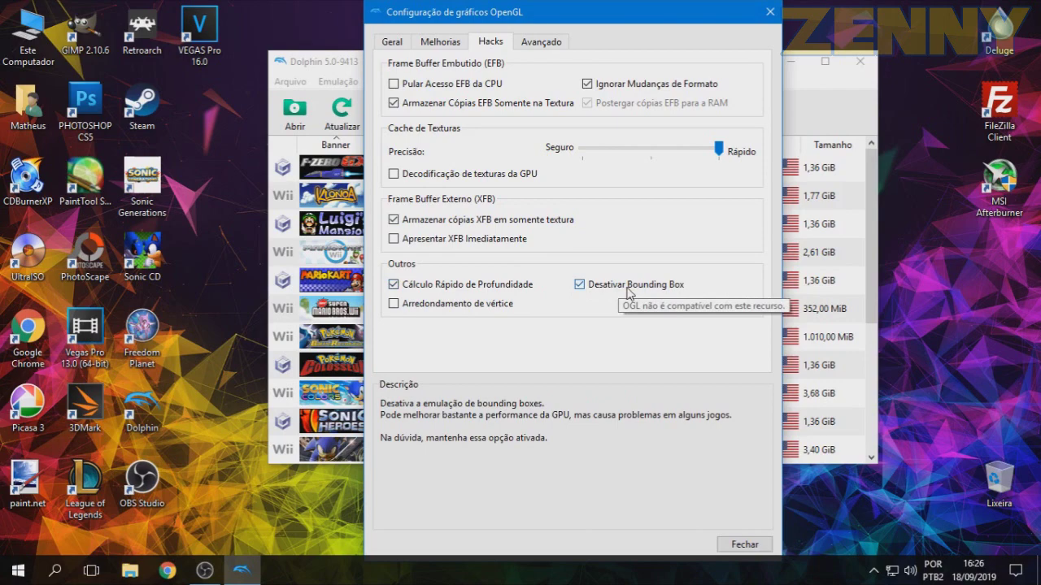
Review the advanced graphics options, including backend multithreading, and close the graphics settings
click(538, 43)
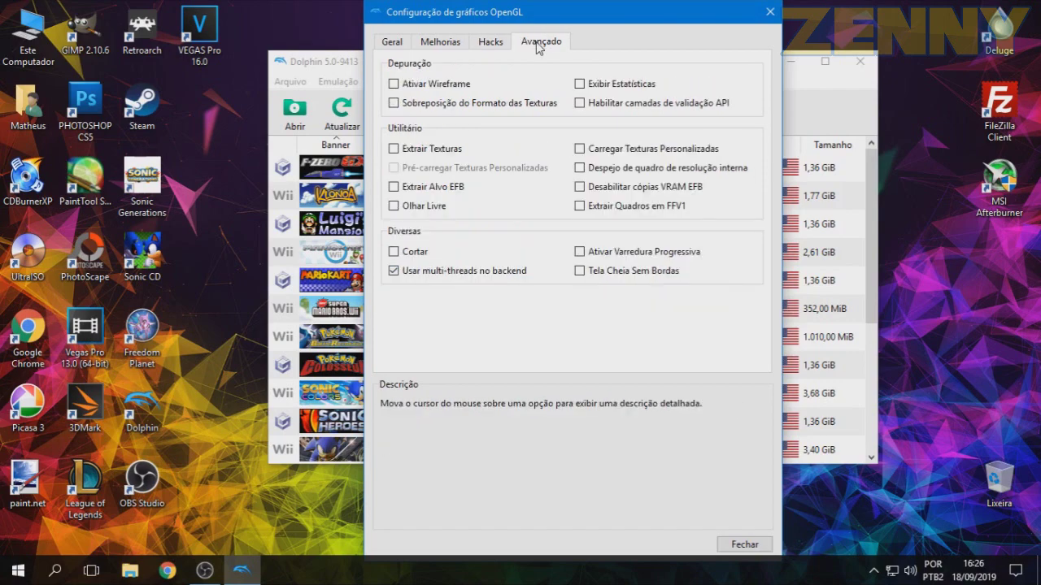
mouse_move(434, 277)
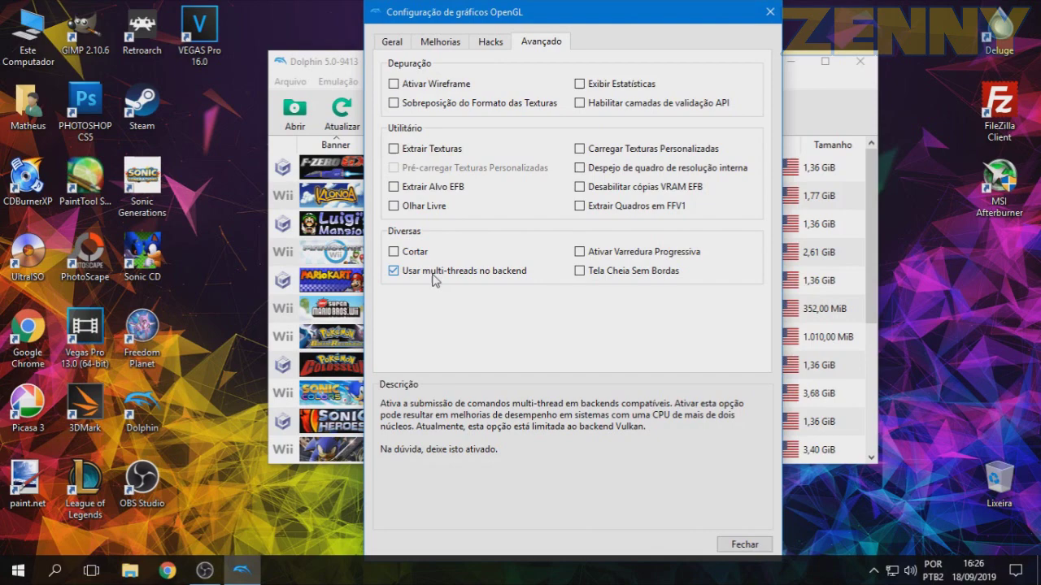
click(394, 45)
click(558, 47)
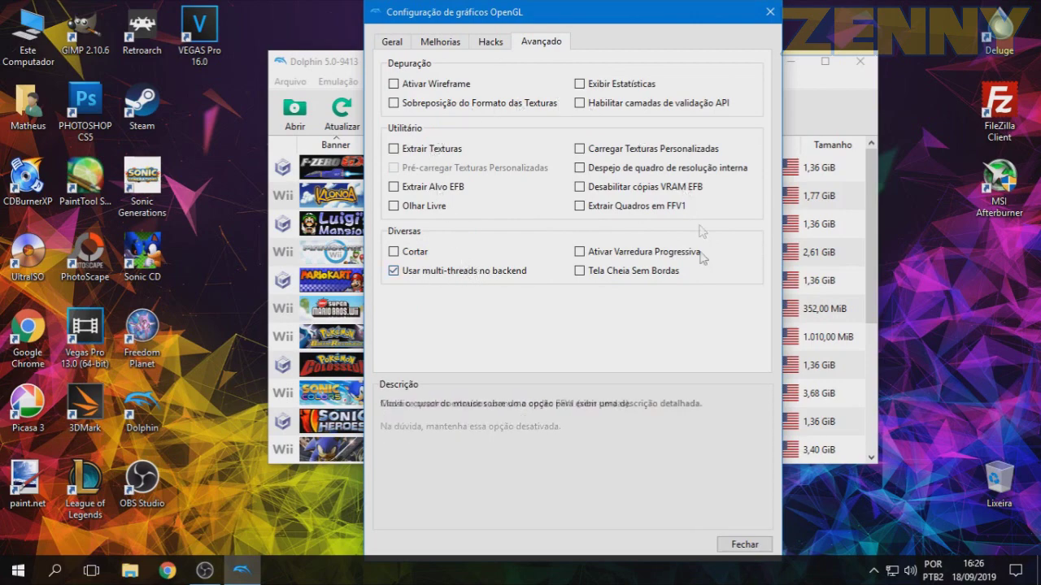
click(750, 545)
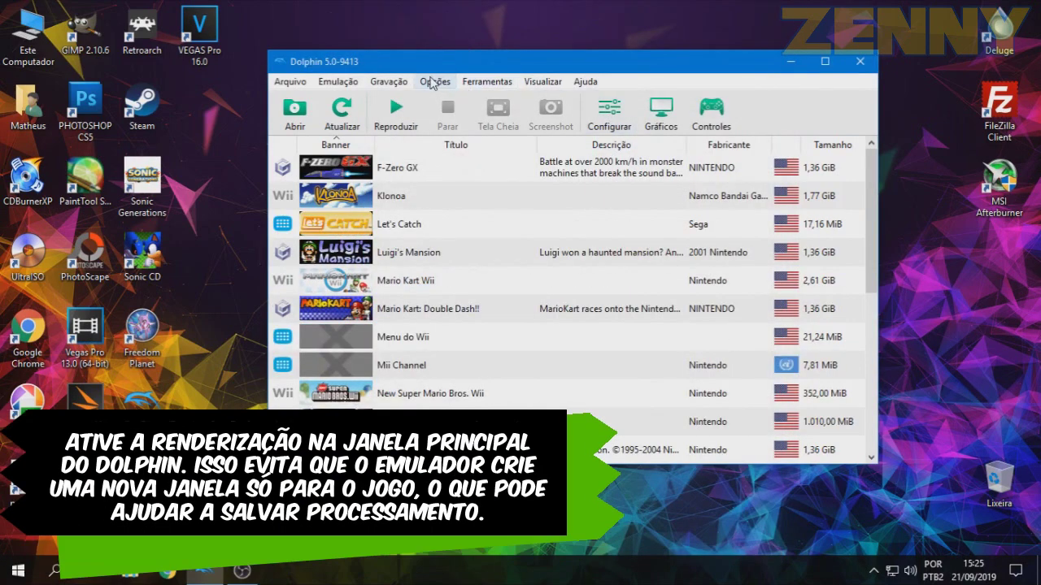
Enable rendering in the main window in the general graphics settings
click(431, 83)
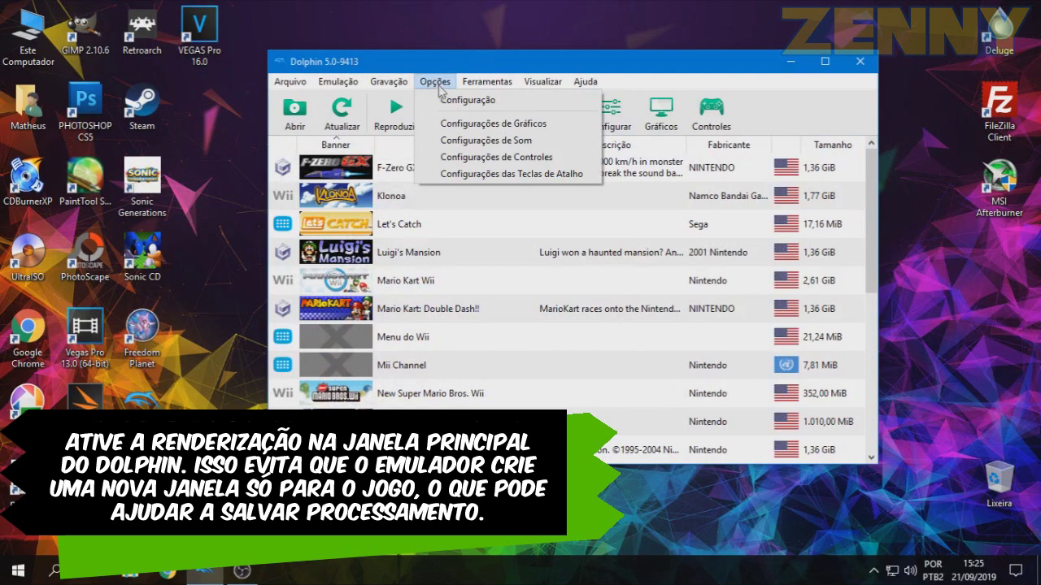
click(453, 128)
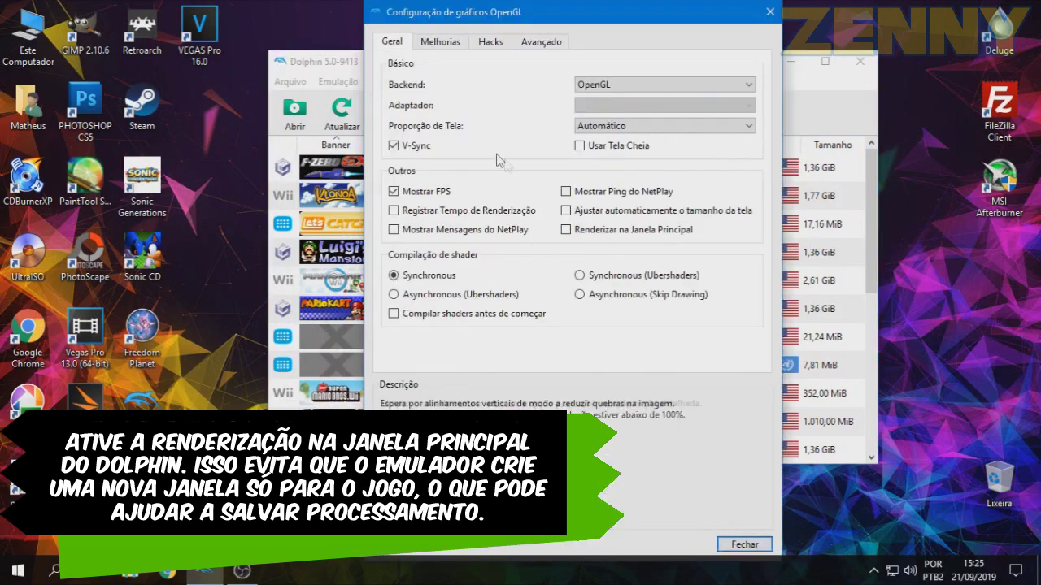
click(581, 233)
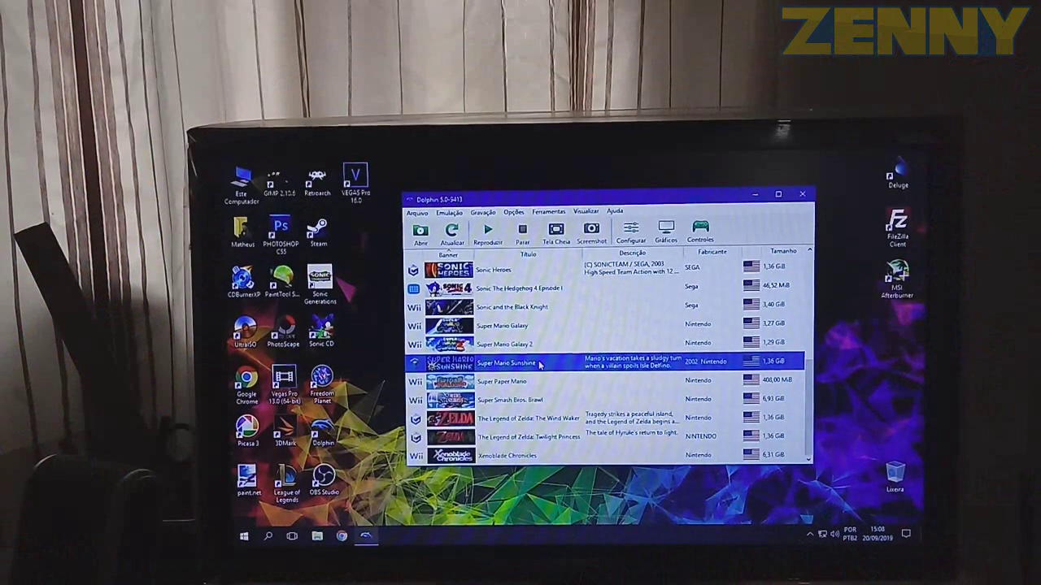
Launch Super Mario Sunshine from the game list and start Ricco Harbor episode 6, Red Coins on the Water
double_click(488, 360)
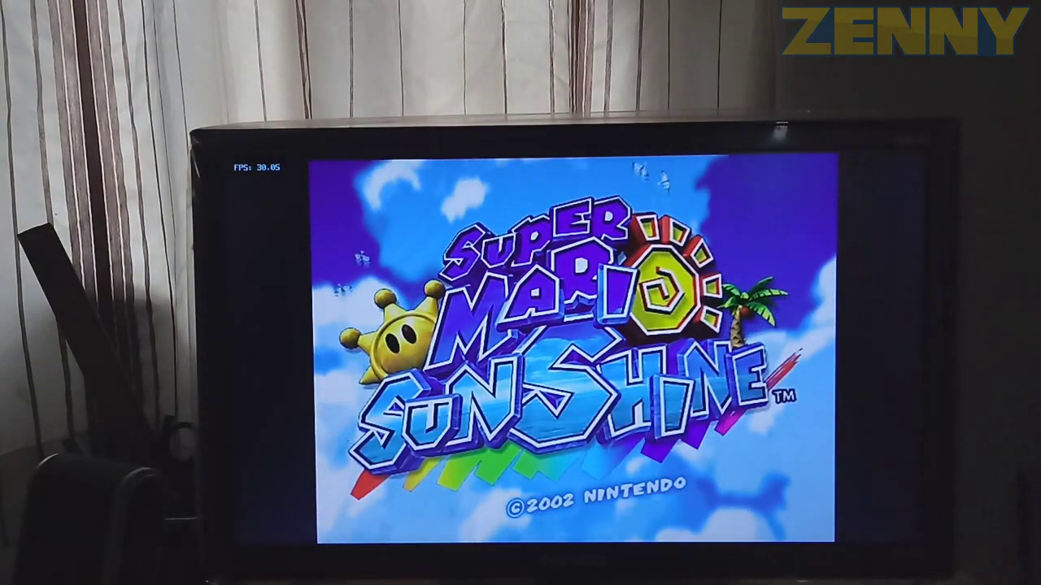
key(Return)
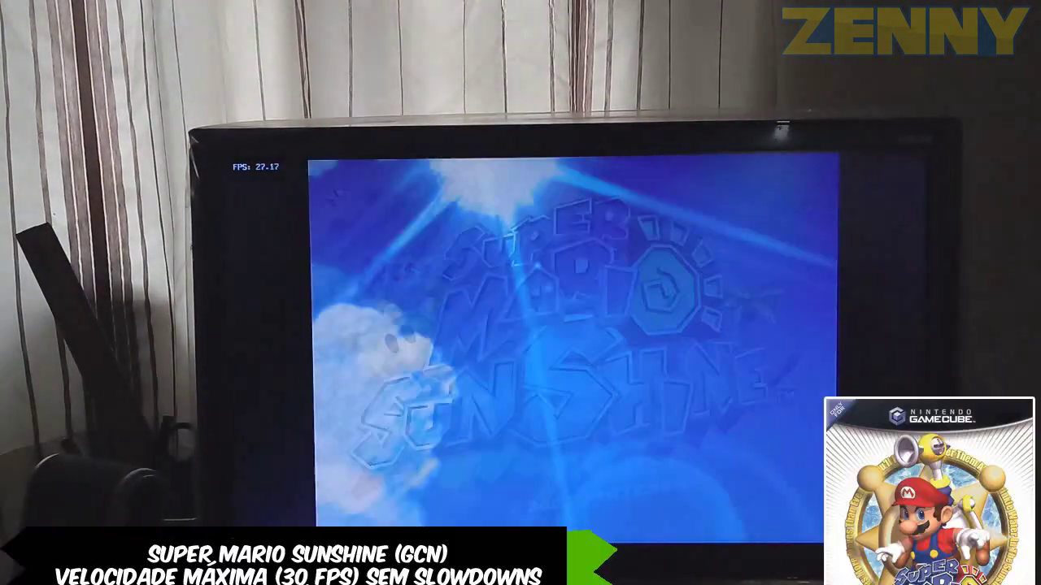
key(Return)
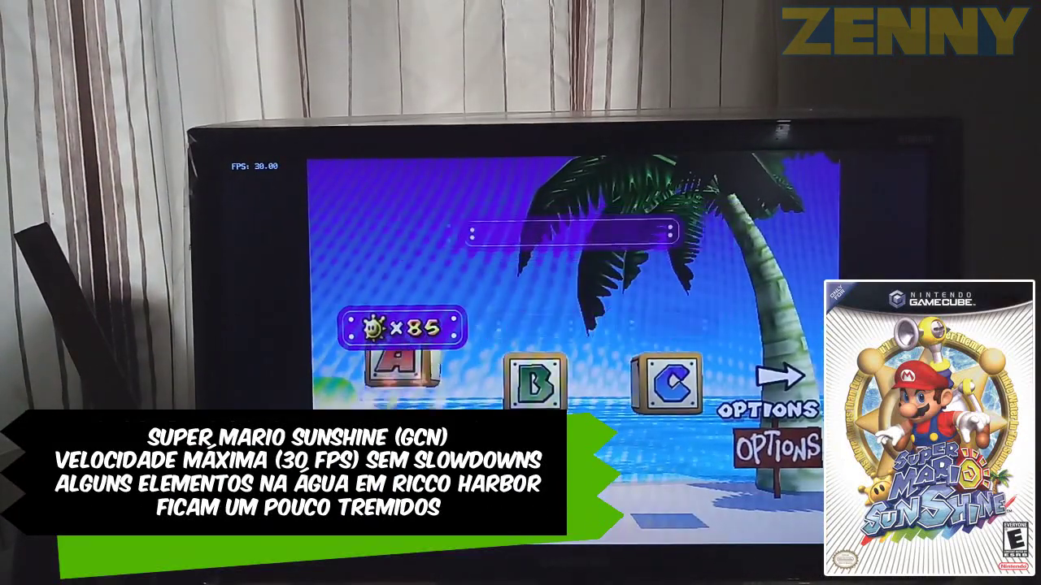
key(Return)
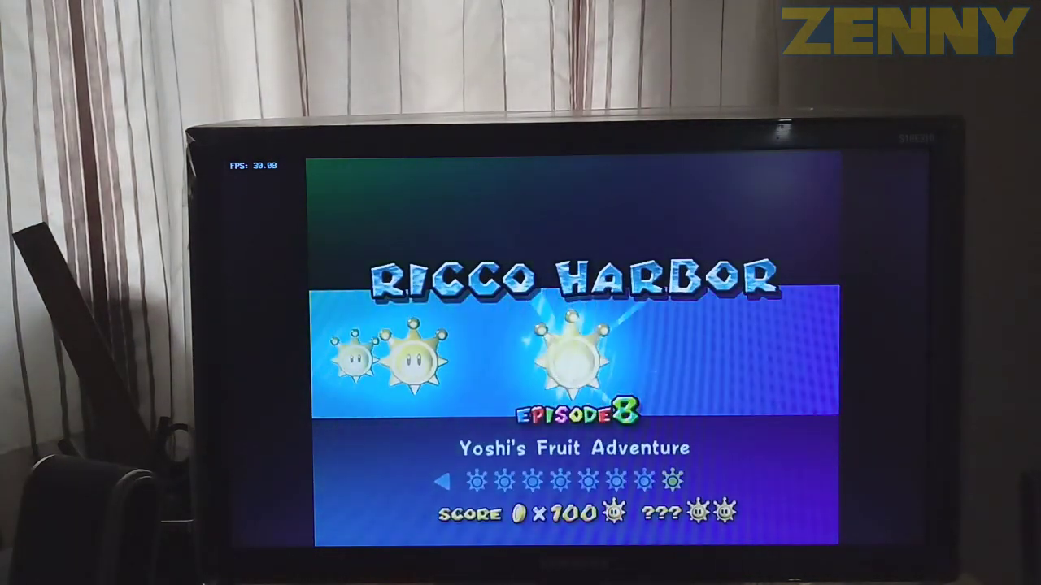
key(Left)
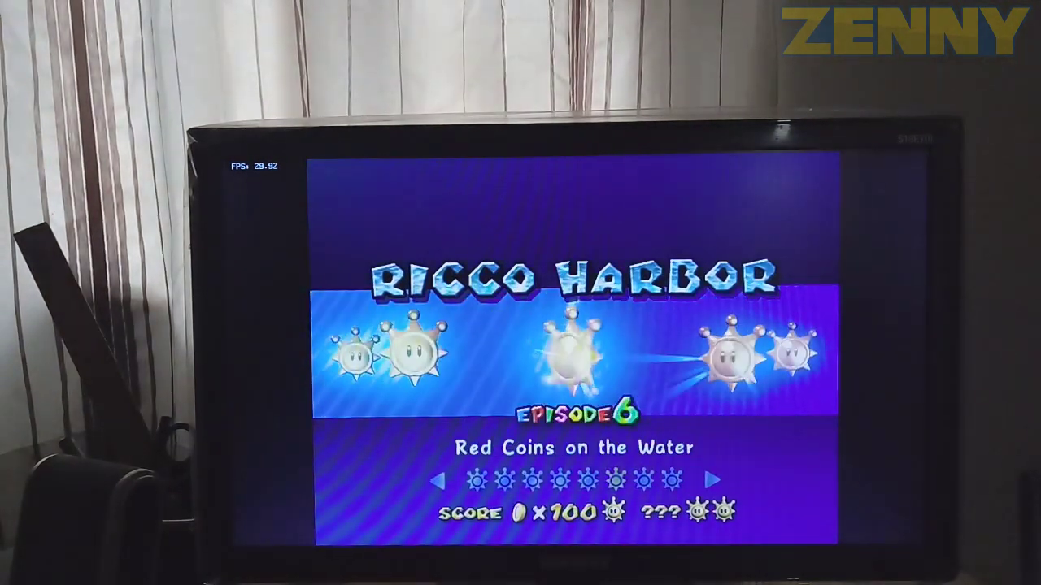
key(Return)
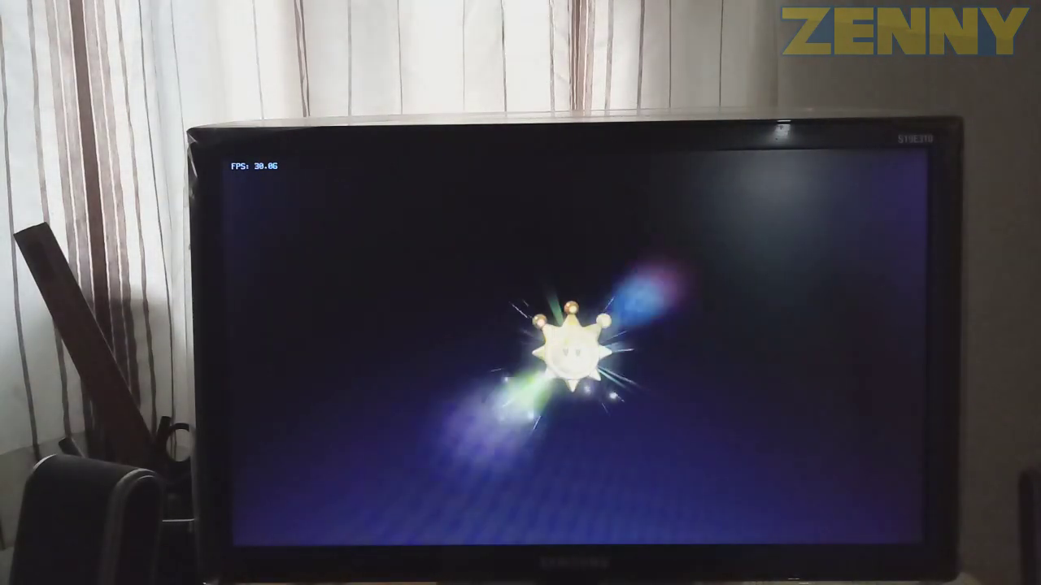